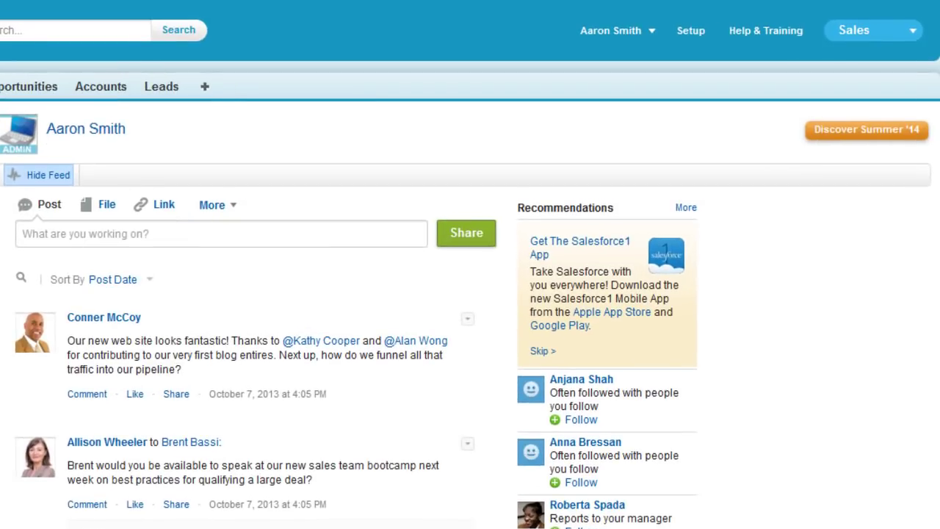
Find the workflow rules in Setup and open the "Set Trade Show Leads to HOT" rule
{"action": "left_click", "coordinate": [691, 31]}
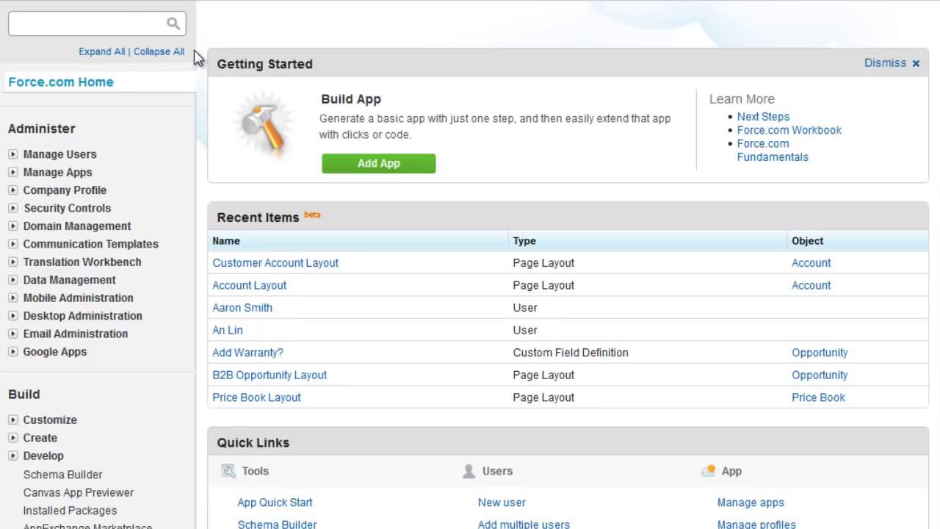
{"action": "type", "text": "Workflow"}
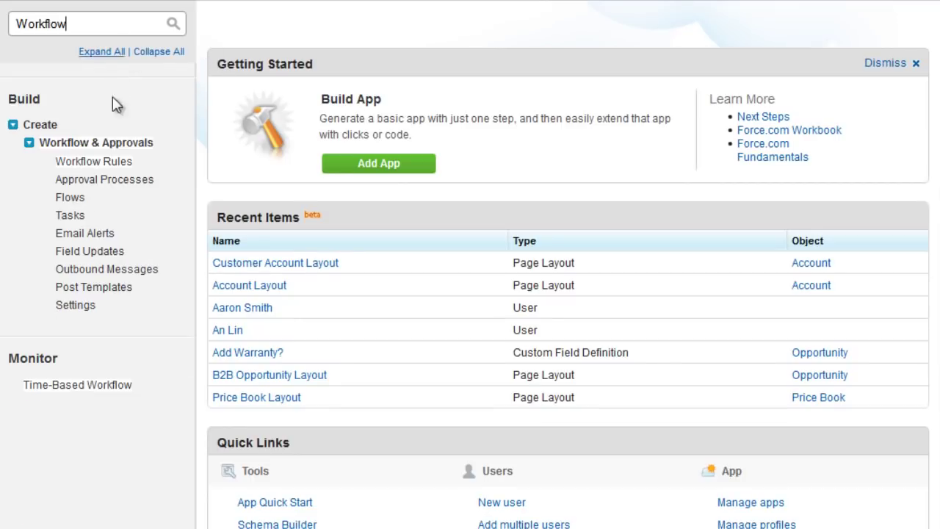
{"action": "left_click", "coordinate": [96, 161]}
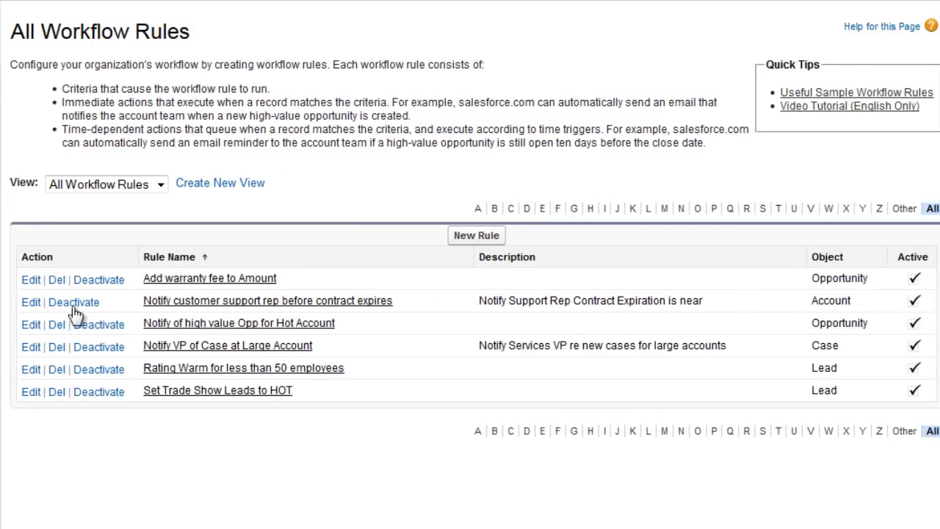
{"action": "left_click", "coordinate": [211, 391]}
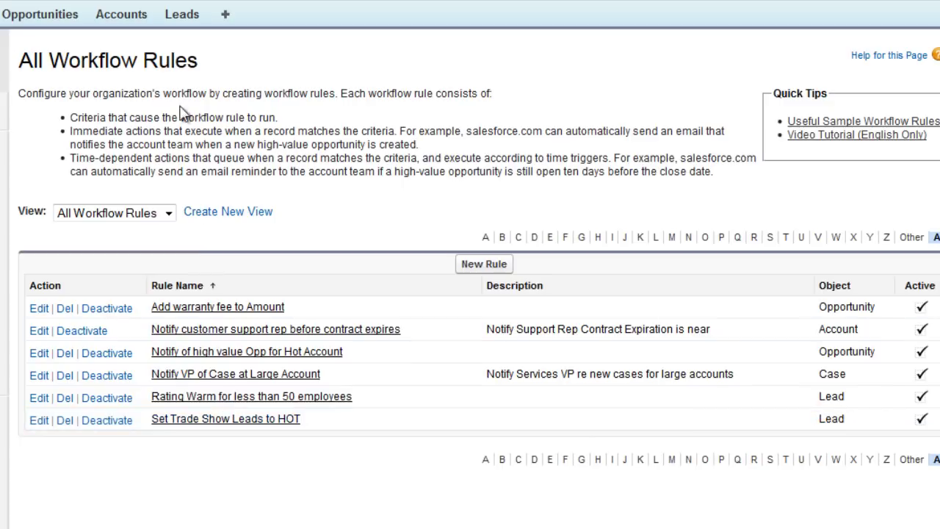
Start a new lead with the Tradeshow Lead record type
{"action": "left_click", "coordinate": [179, 22]}
{"action": "left_click", "coordinate": [322, 153]}
{"action": "left_click", "coordinate": [329, 180]}
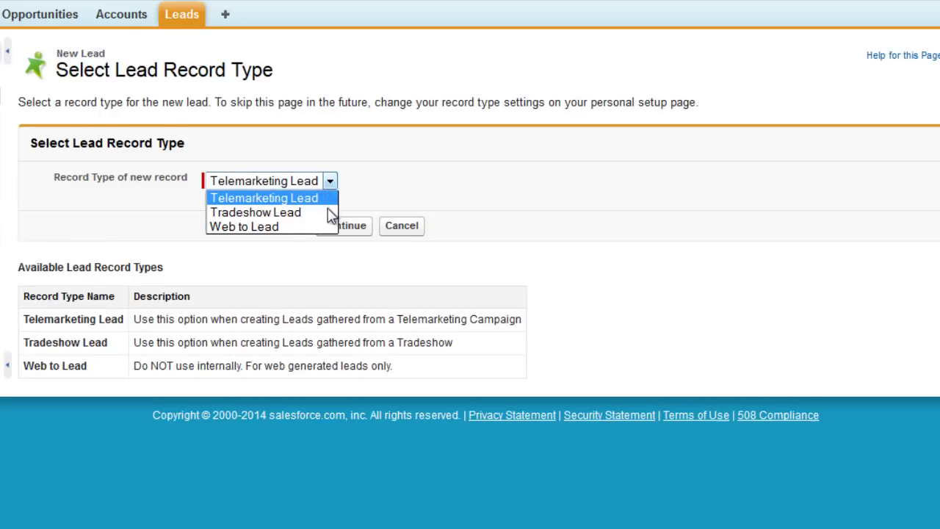
{"action": "left_click", "coordinate": [330, 212]}
{"action": "left_click", "coordinate": [343, 225]}
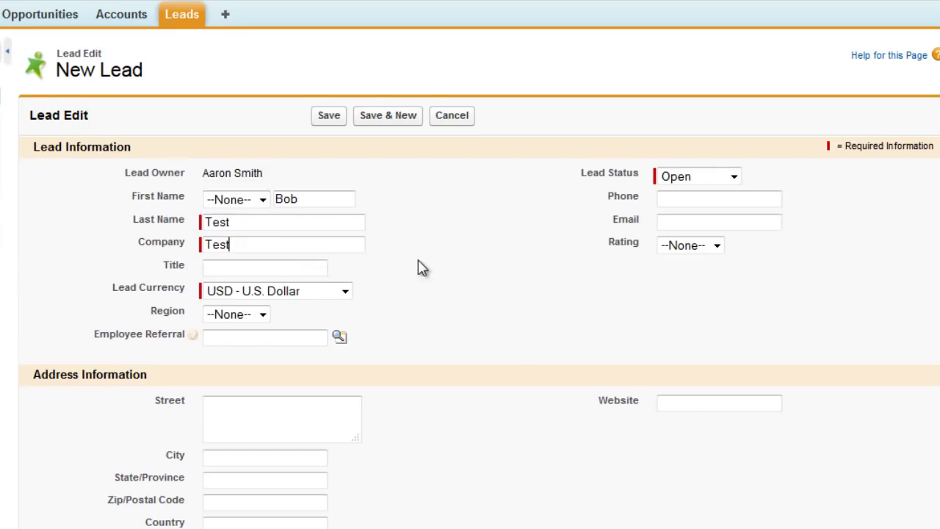
Complete the lead with a test name, company Test and lead source Trade Show, and save it
{"action": "scroll", "coordinate": [422, 266], "scroll_direction": "down", "scroll_amount": 5}
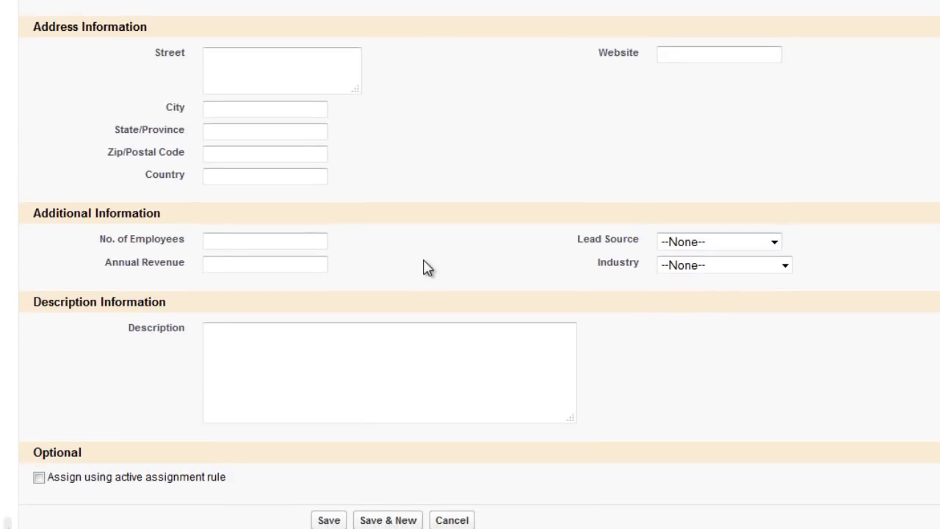
{"action": "left_click", "coordinate": [687, 242]}
{"action": "left_click", "coordinate": [719, 417]}
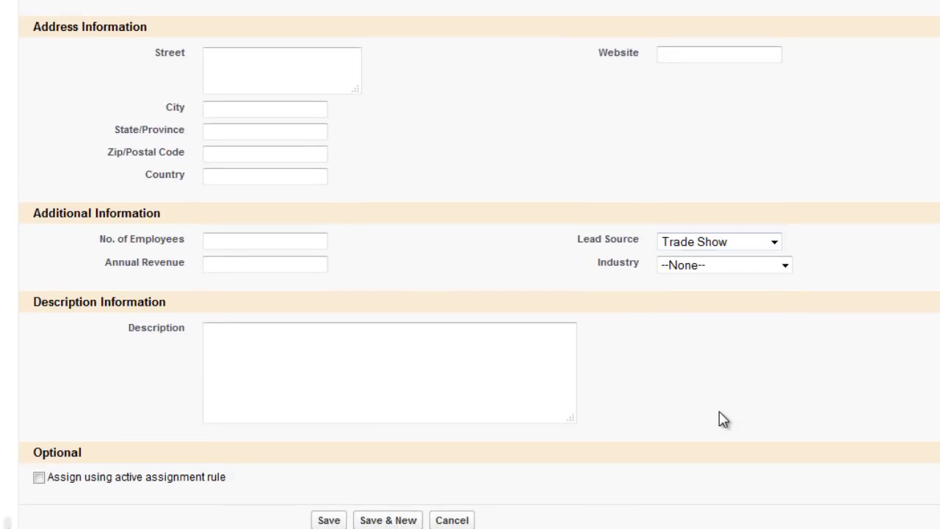
{"action": "left_click", "coordinate": [328, 520]}
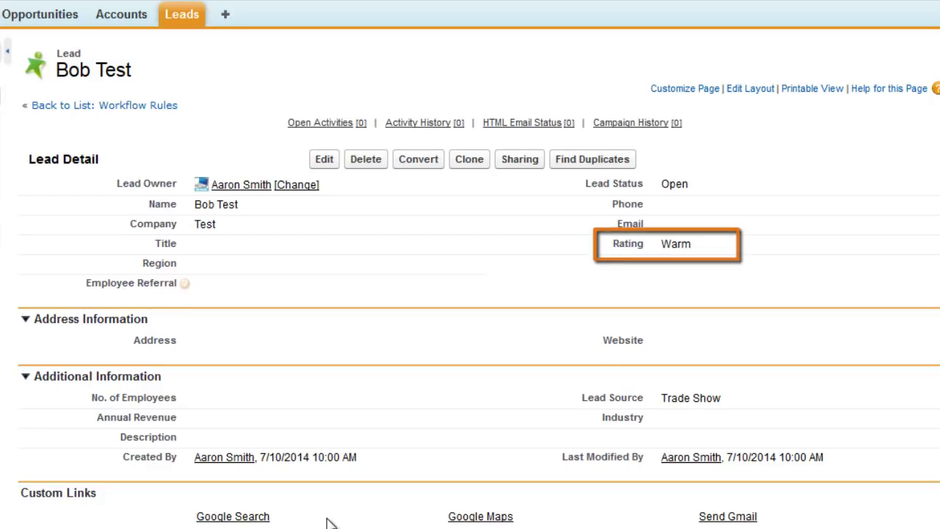
Find Debug Logs in Setup and add the administrator's own user to the monitored users
{"action": "left_click", "coordinate": [737, 25]}
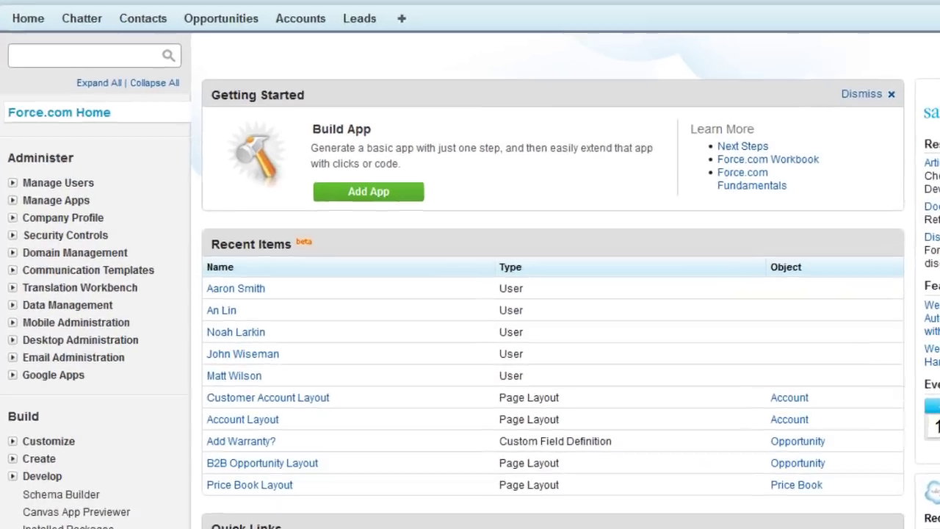
{"action": "type", "text": "Debug"}
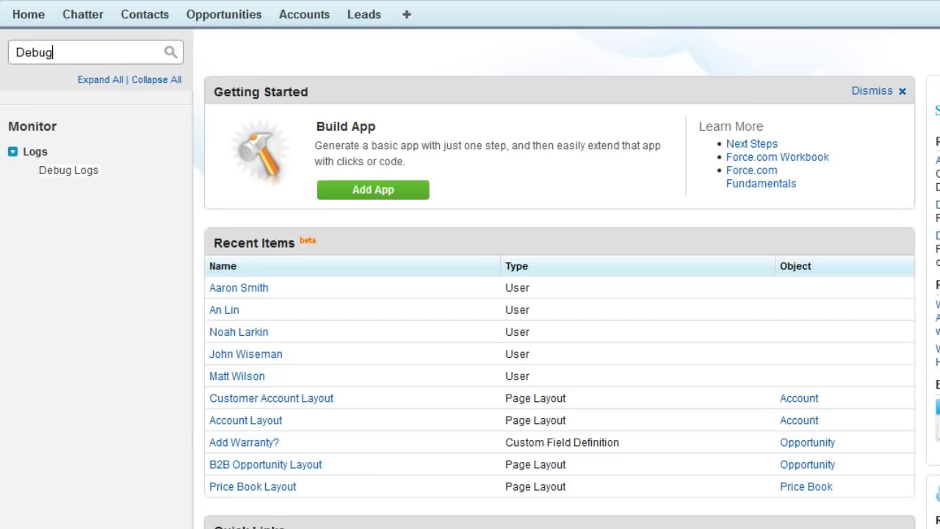
{"action": "left_click", "coordinate": [82, 172]}
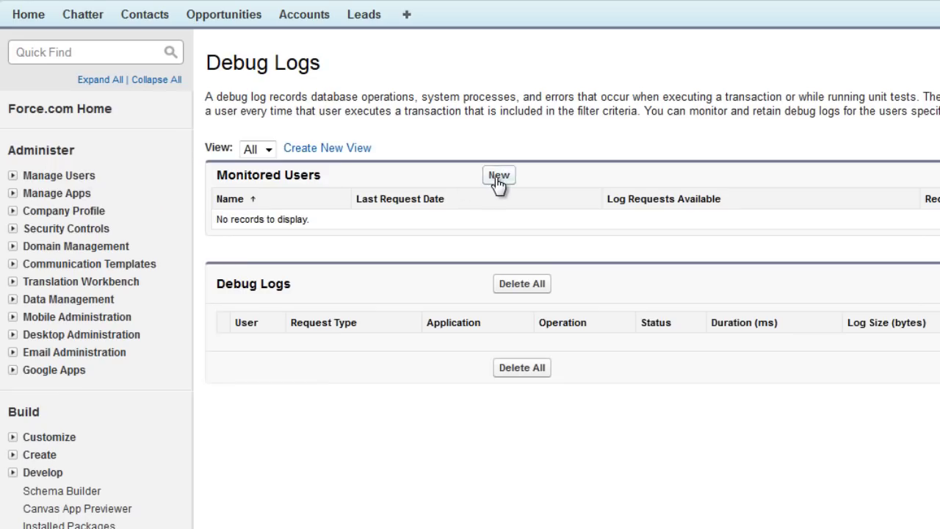
{"action": "left_click", "coordinate": [499, 179]}
{"action": "left_click", "coordinate": [304, 140]}
{"action": "left_click", "coordinate": [298, 156]}
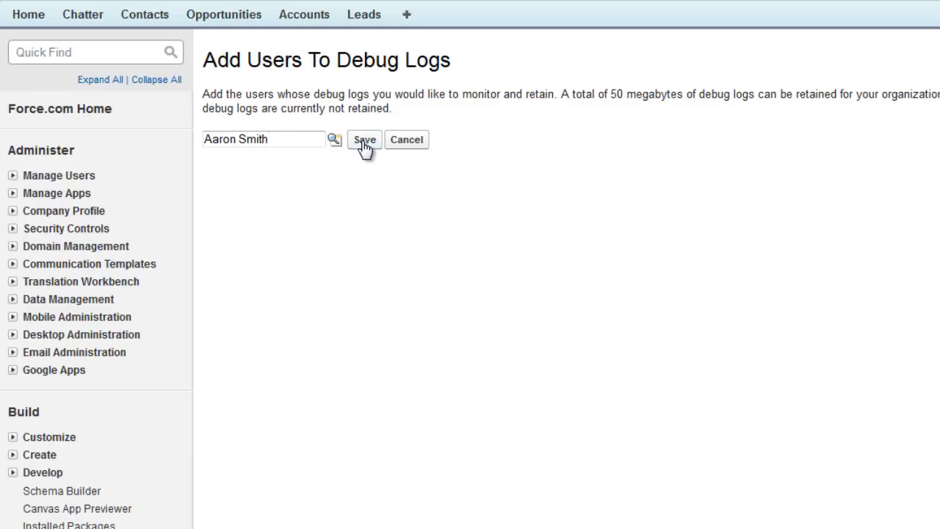
{"action": "left_click", "coordinate": [364, 141]}
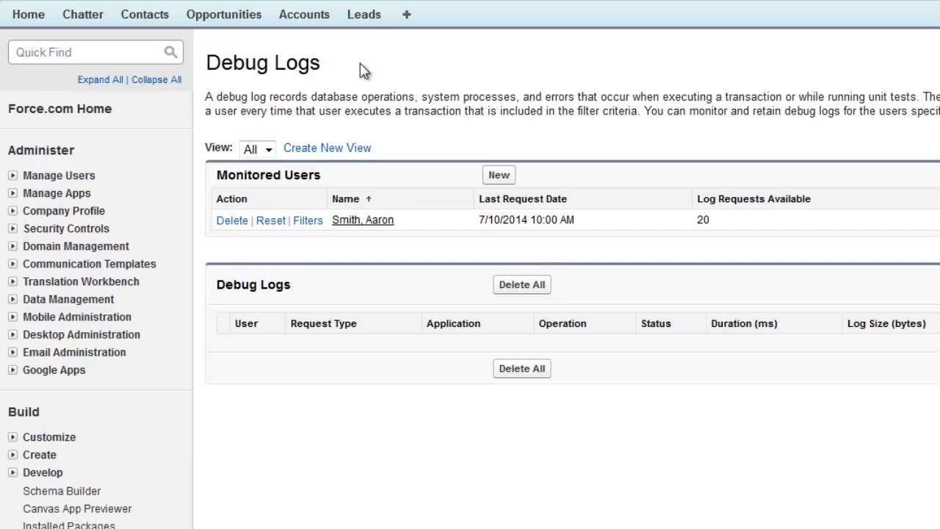
Create another test lead and open the debug log it generated
{"action": "left_click", "coordinate": [365, 15]}
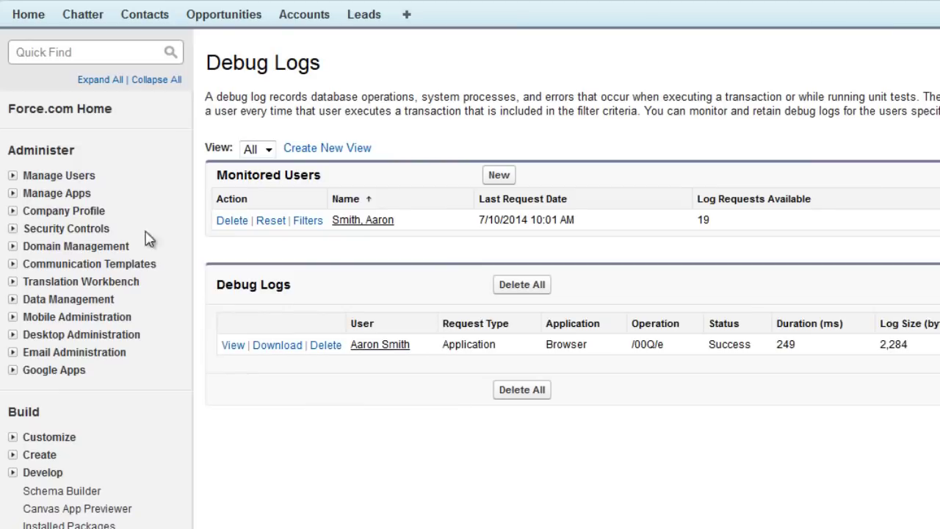
{"action": "left_click", "coordinate": [233, 345]}
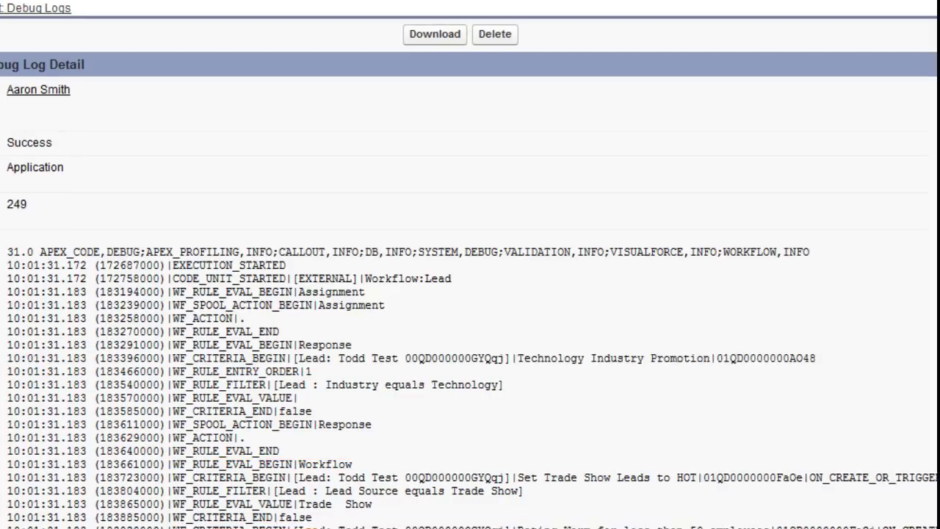
Open the list of lead fields in the Setup customization settings
{"action": "left_click", "coordinate": [16, 371]}
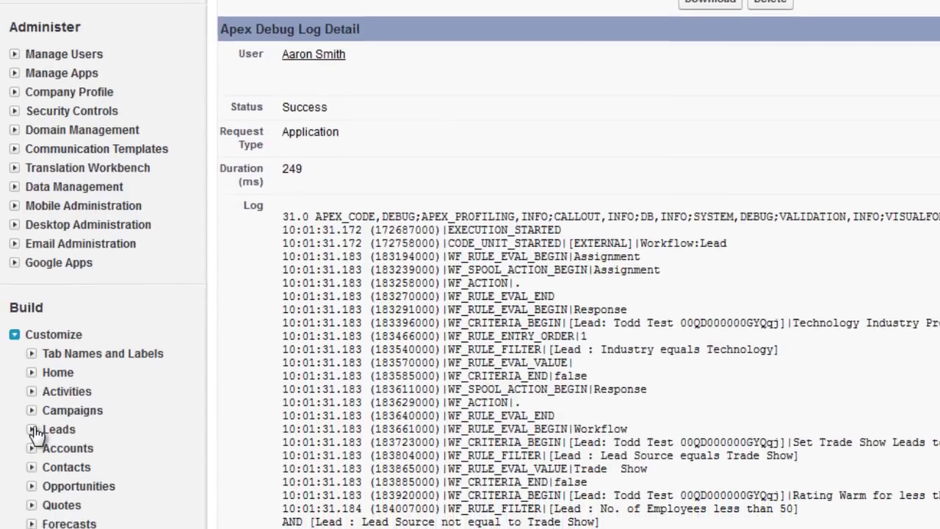
{"action": "left_click", "coordinate": [33, 466]}
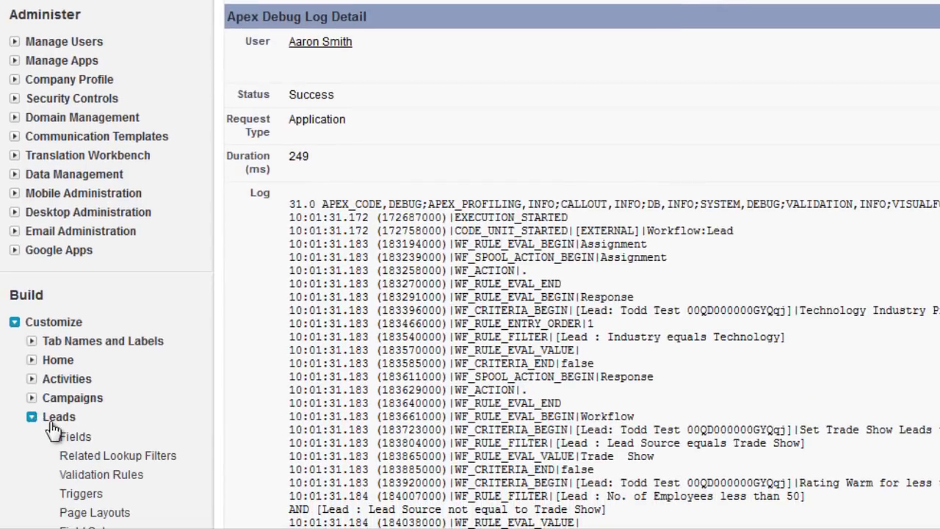
{"action": "left_click", "coordinate": [73, 438]}
{"action": "scroll", "coordinate": [199, 468], "scroll_direction": "down", "scroll_amount": 2}
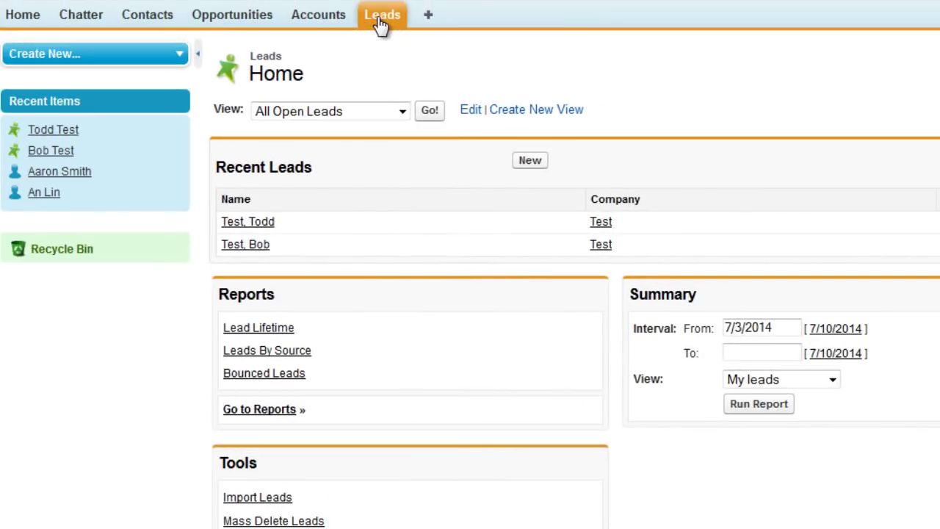
Create a further test lead and examine the workflow rule evaluations in its newest debug log
{"action": "left_click", "coordinate": [527, 162]}
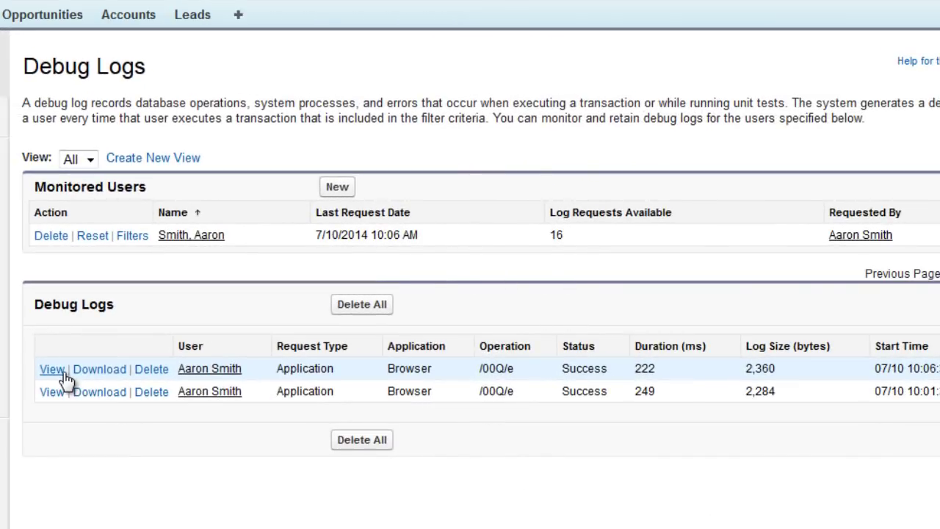
{"action": "left_click", "coordinate": [53, 370]}
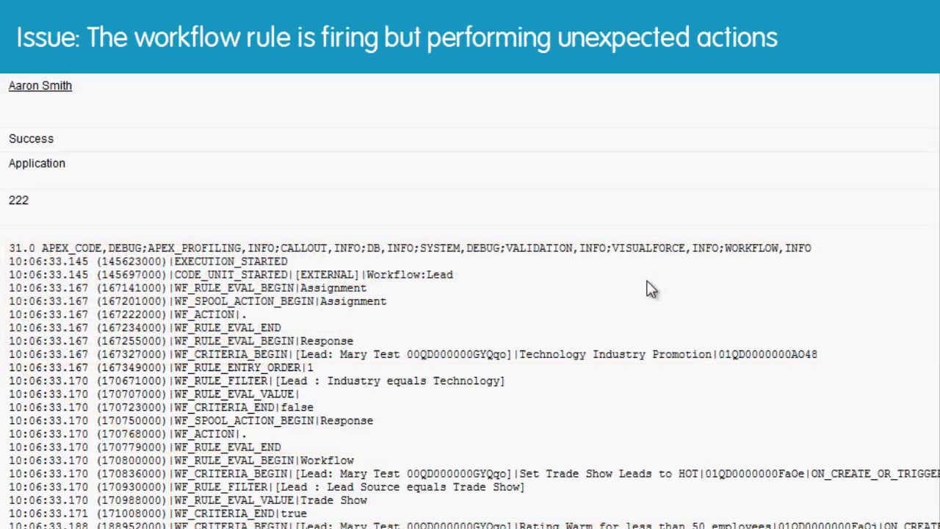
{"action": "scroll", "coordinate": [651, 289], "scroll_direction": "down", "scroll_amount": 3}
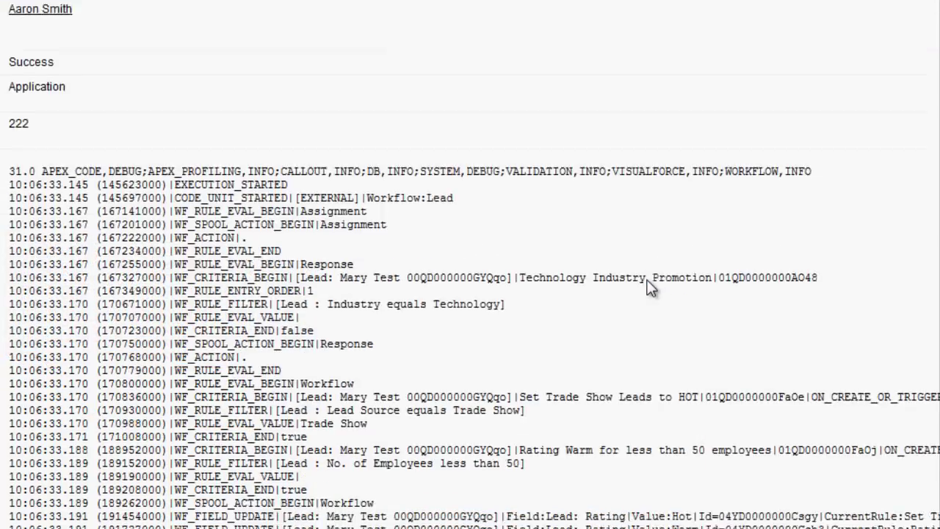
{"action": "scroll", "coordinate": [651, 288], "scroll_direction": "down", "scroll_amount": 1}
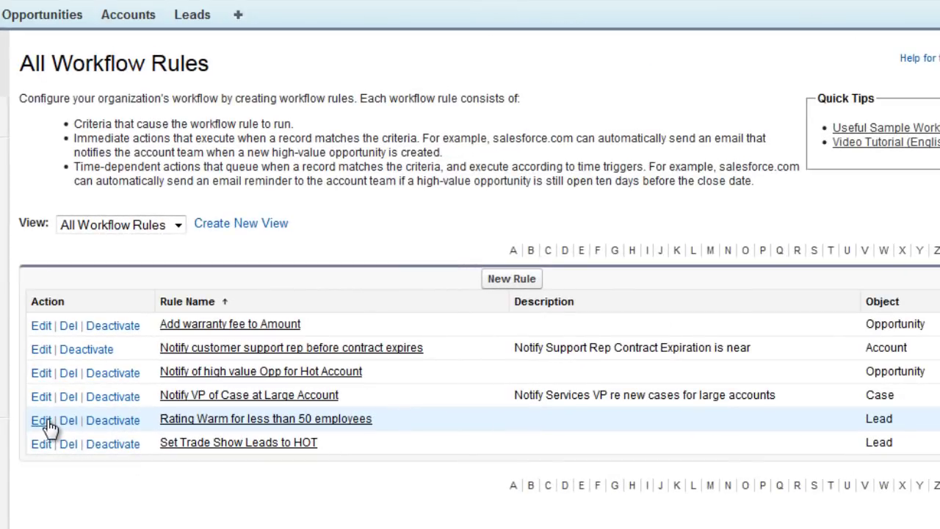
Add the criterion Lead Source not equal to Trade Show to the "Rating Warm for less than 50 employees" workflow rule and save it
{"action": "left_click", "coordinate": [41, 420]}
{"action": "scroll", "coordinate": [45, 352], "scroll_direction": "down", "scroll_amount": 1}
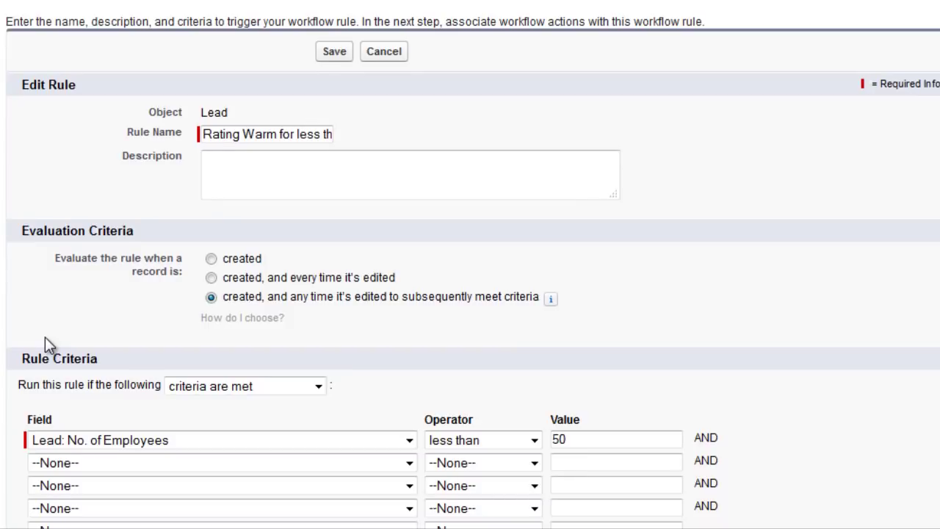
{"action": "left_click", "coordinate": [410, 463]}
{"action": "left_click", "coordinate": [342, 340]}
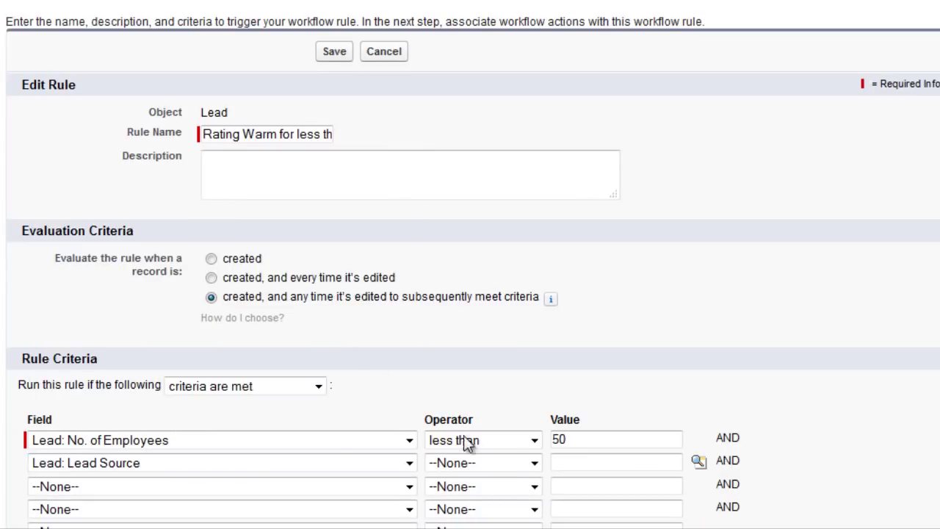
{"action": "left_click", "coordinate": [535, 463]}
{"action": "left_click", "coordinate": [533, 512]}
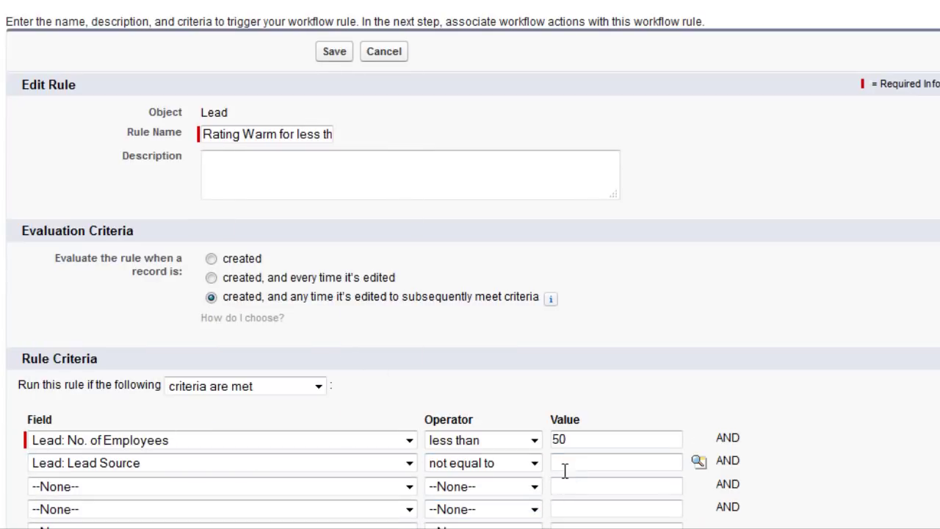
{"action": "left_click", "coordinate": [565, 467]}
{"action": "type", "text": "Trade Show"}
{"action": "left_click", "coordinate": [334, 53]}
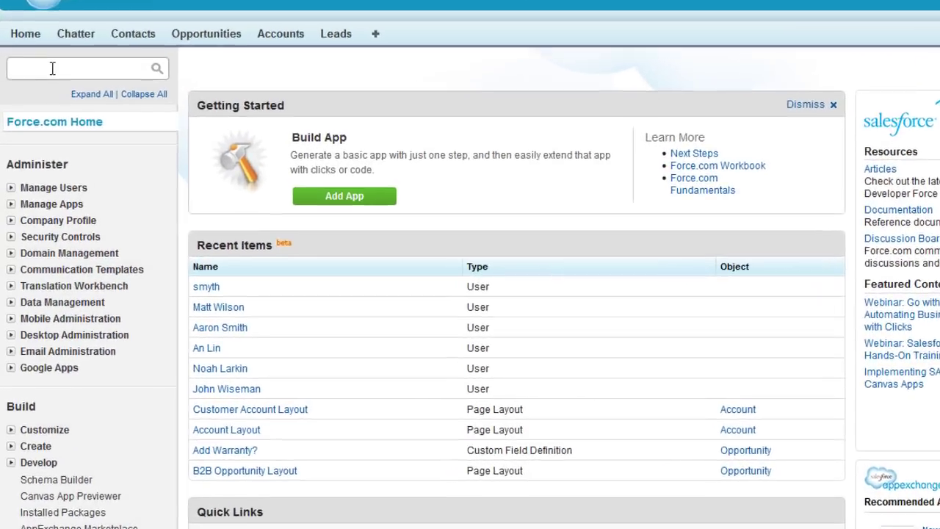
Enable Re-evaluate Workflow Rules after Field Change on the "Add warranty fee to Amount" workflow field update and save it
{"action": "type", "text": "workfl"}
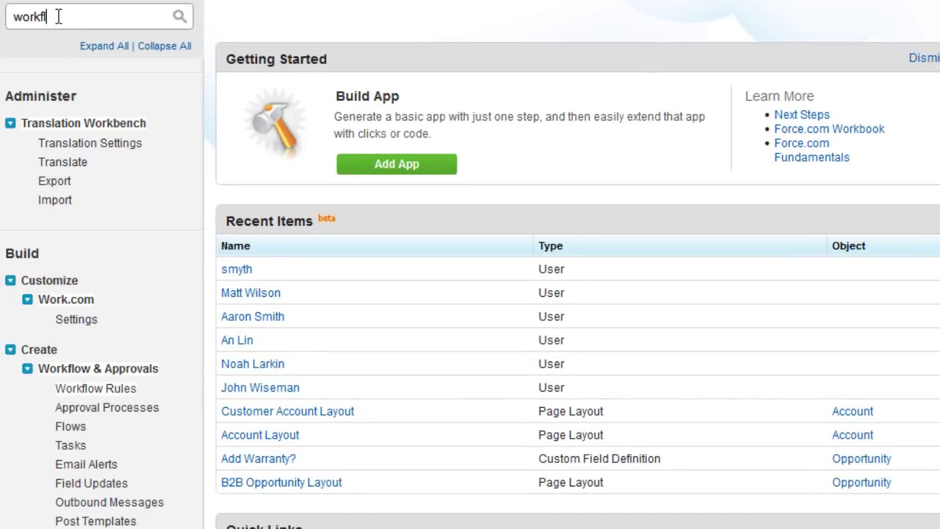
{"action": "type", "text": "o"}
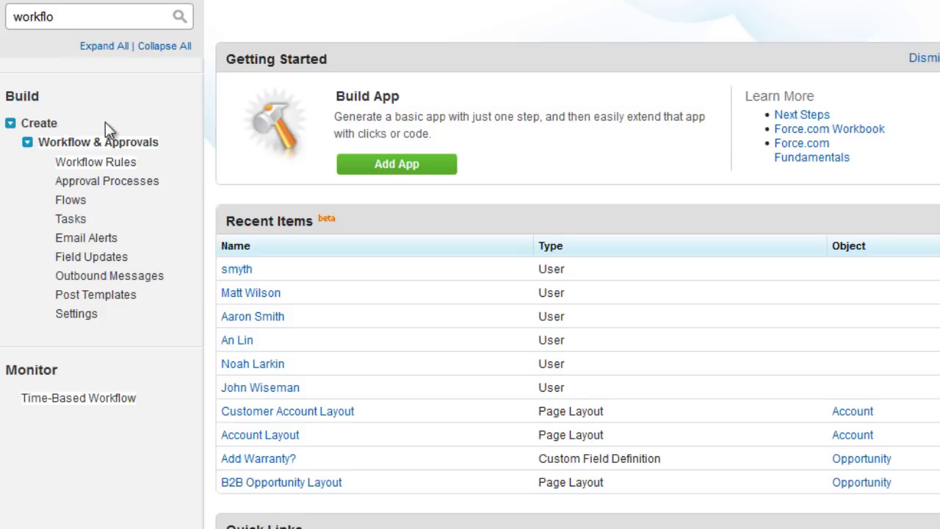
{"action": "left_click", "coordinate": [106, 263]}
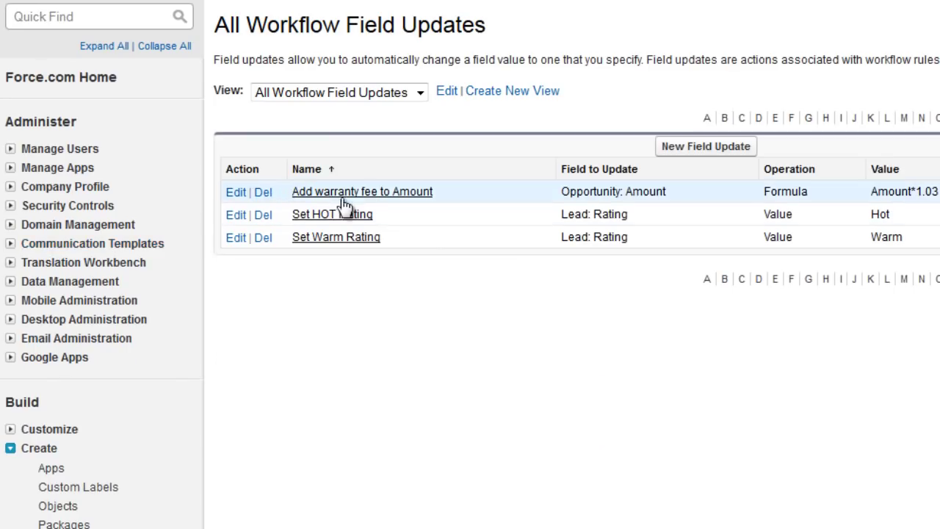
{"action": "left_click", "coordinate": [349, 195]}
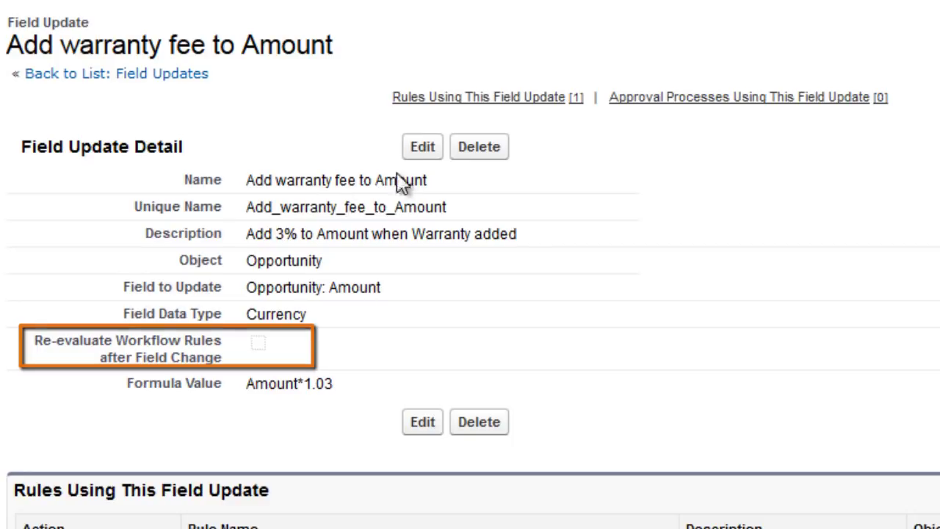
{"action": "left_click", "coordinate": [422, 149]}
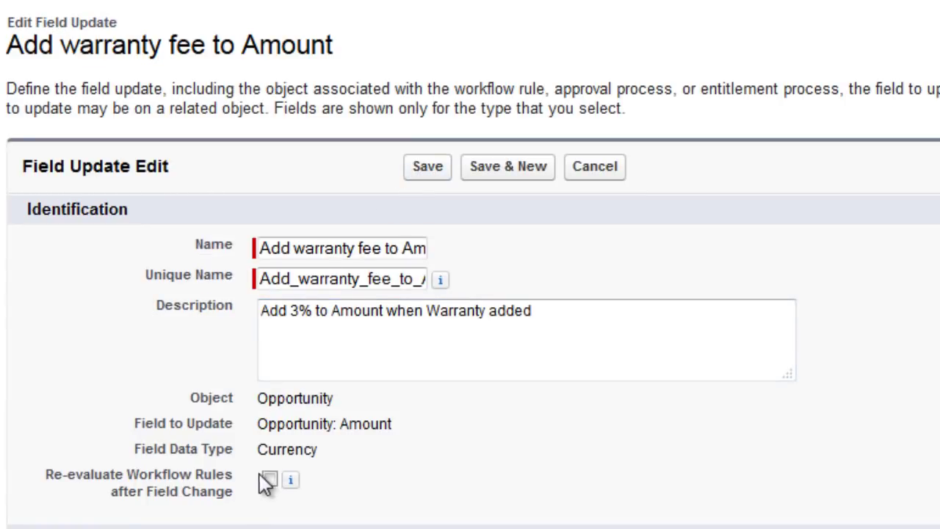
{"action": "left_click", "coordinate": [271, 479]}
{"action": "left_click", "coordinate": [428, 166]}
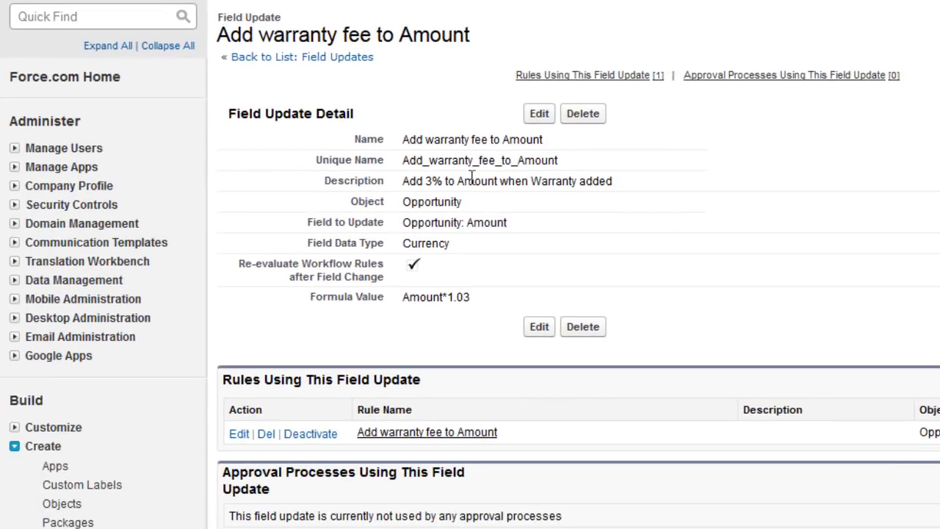
Open the "Notify of high value Opp for Hot Account" workflow rule to review its criteria and actions
{"action": "scroll", "coordinate": [189, 319], "scroll_direction": "down", "scroll_amount": 5}
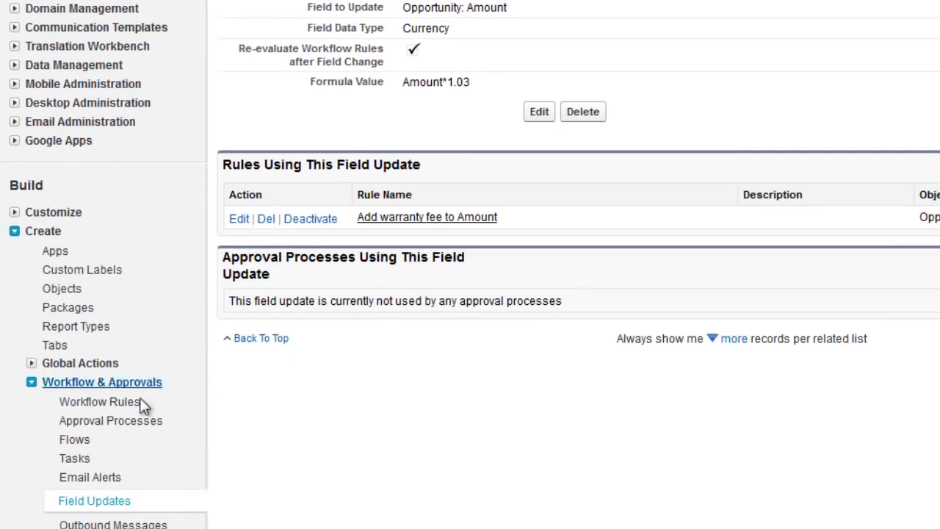
{"action": "left_click", "coordinate": [139, 403]}
{"action": "left_click", "coordinate": [400, 333]}
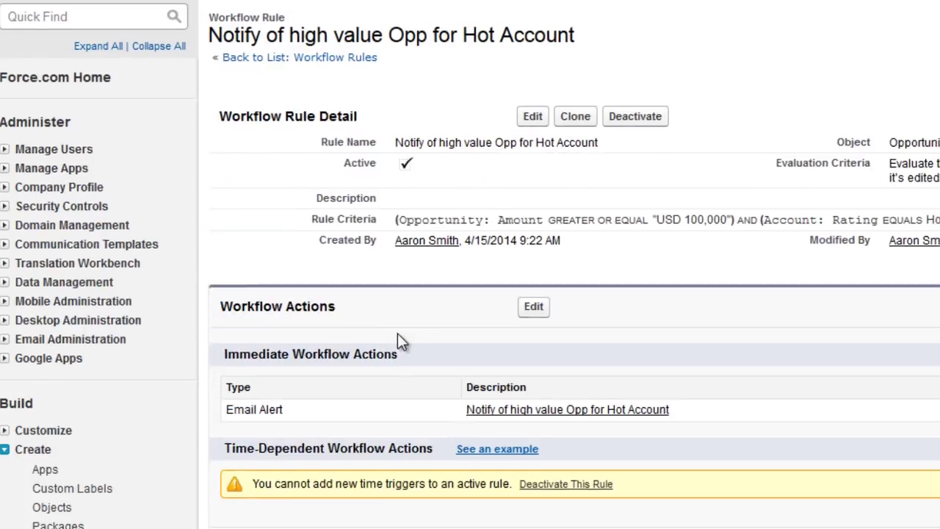